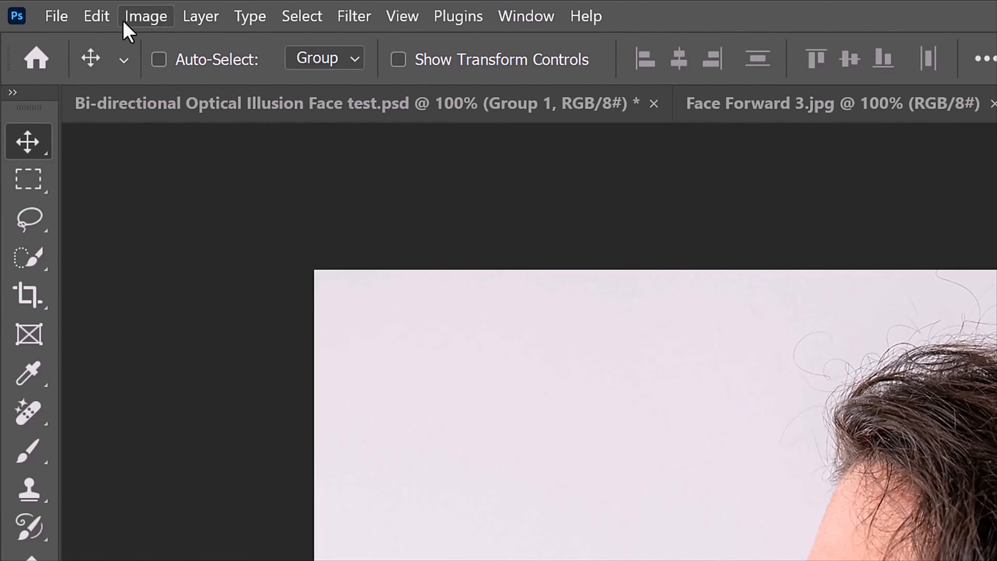
Step: Check the processing mode for Select Subject and Remove Background in the Image Processing preferences
left_click(99, 22)
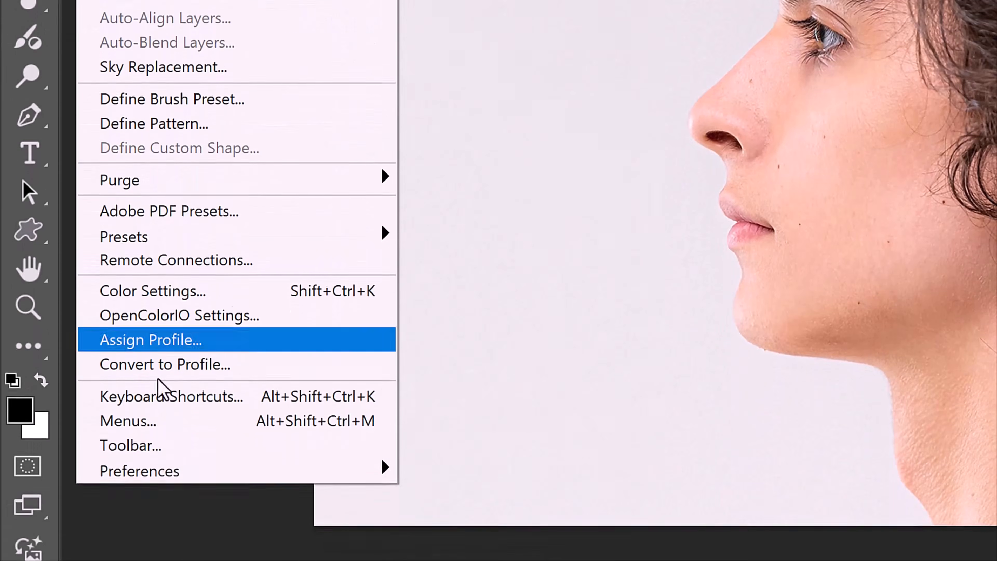
mouse_move(146, 475)
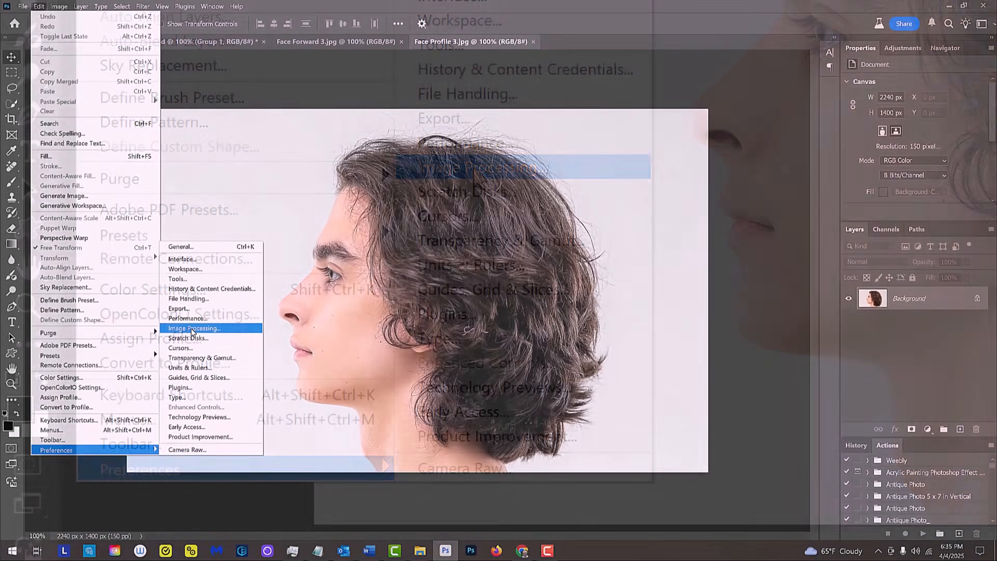
left_click(476, 170)
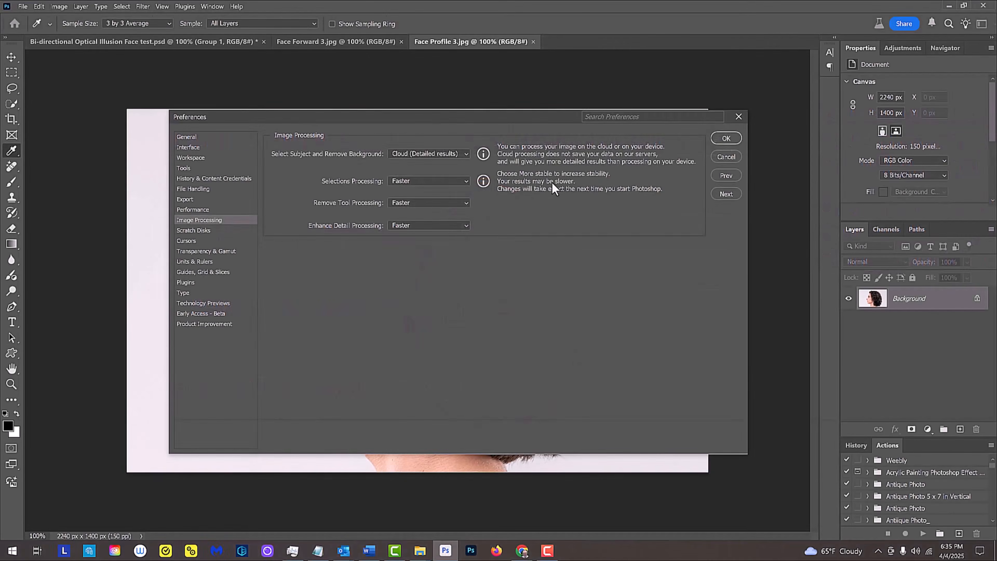
left_click(726, 138)
key("v")
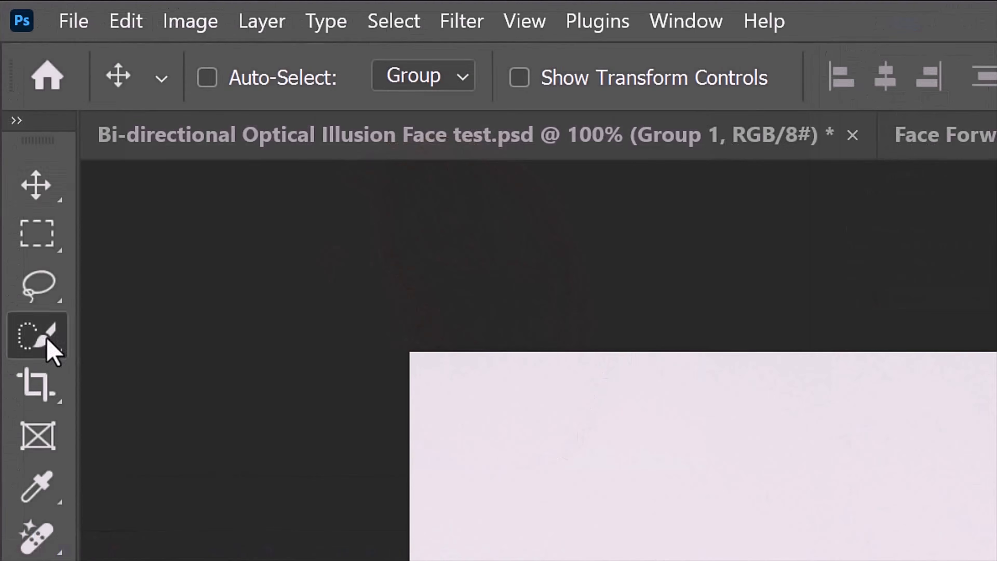
Step: Activate the Quick Selection tool and check which processing mode its Select Subject option uses
left_click(13, 104)
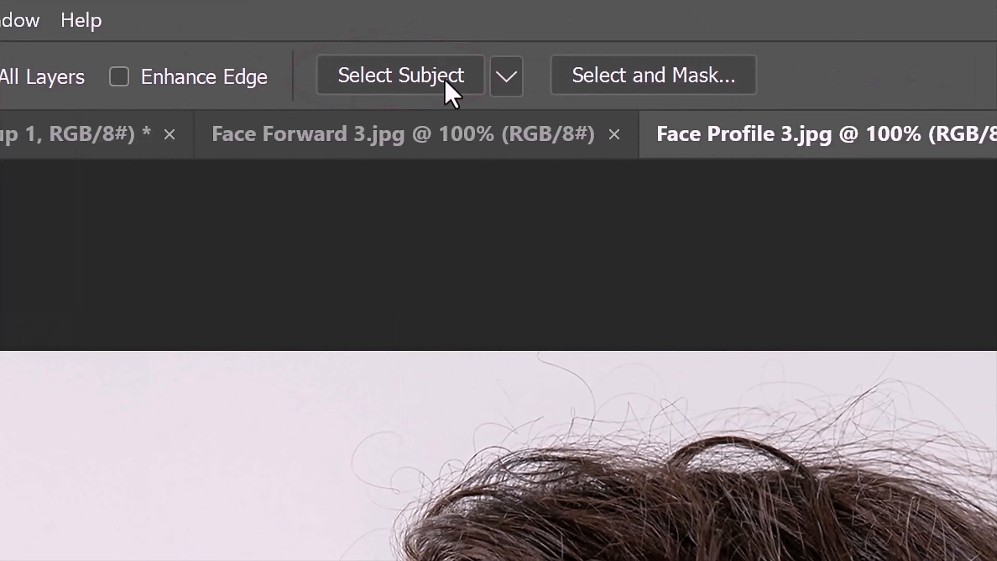
left_click(507, 83)
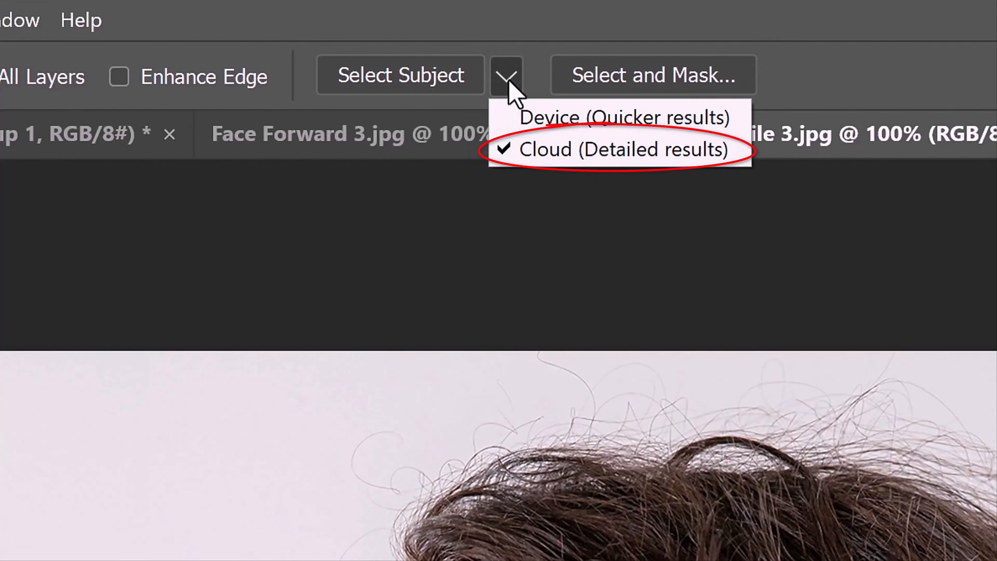
left_click(507, 79)
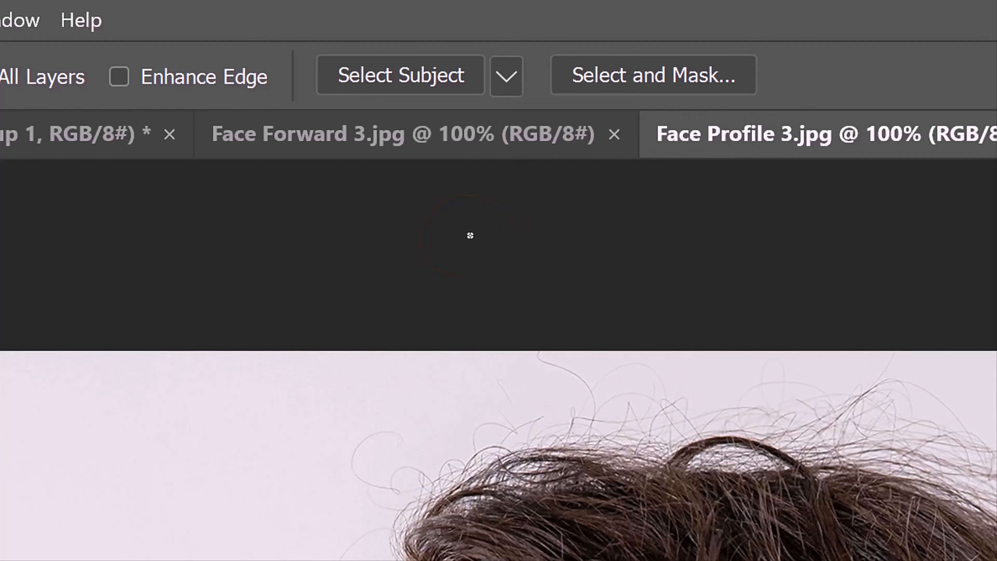
Step: Show the Contextual Task Bar and use Remove Background on the Face Profile 3.jpg photo
right_click(469, 234)
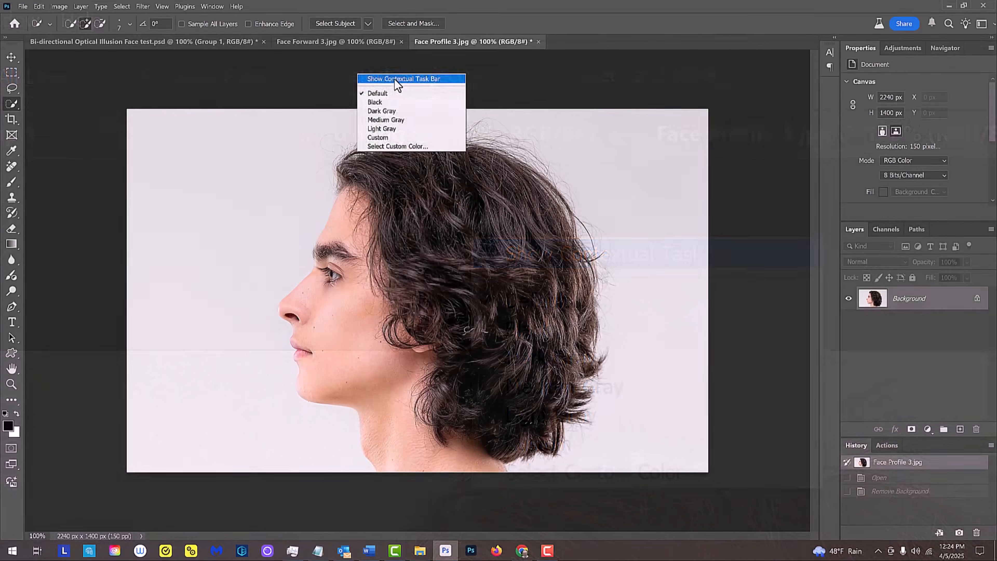
left_click(593, 256)
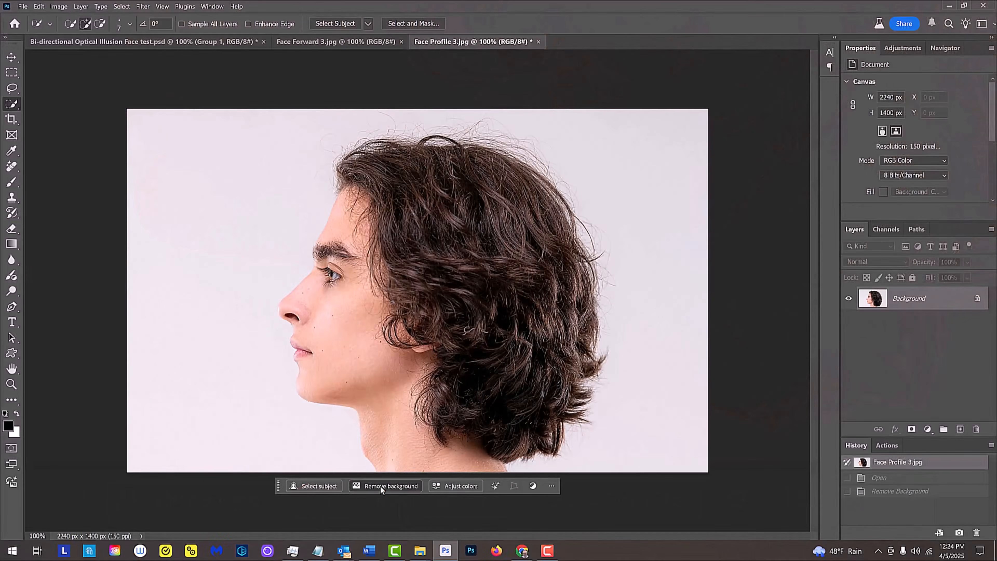
left_click(400, 505)
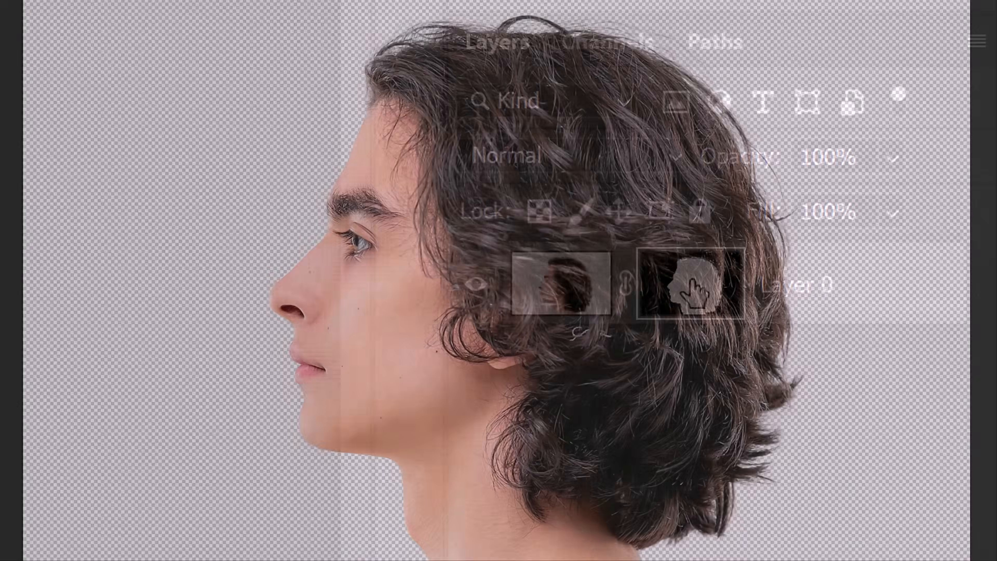
Step: View the profile layer's mask on its own and return to the normal image view
left_click(693, 293, "alt")
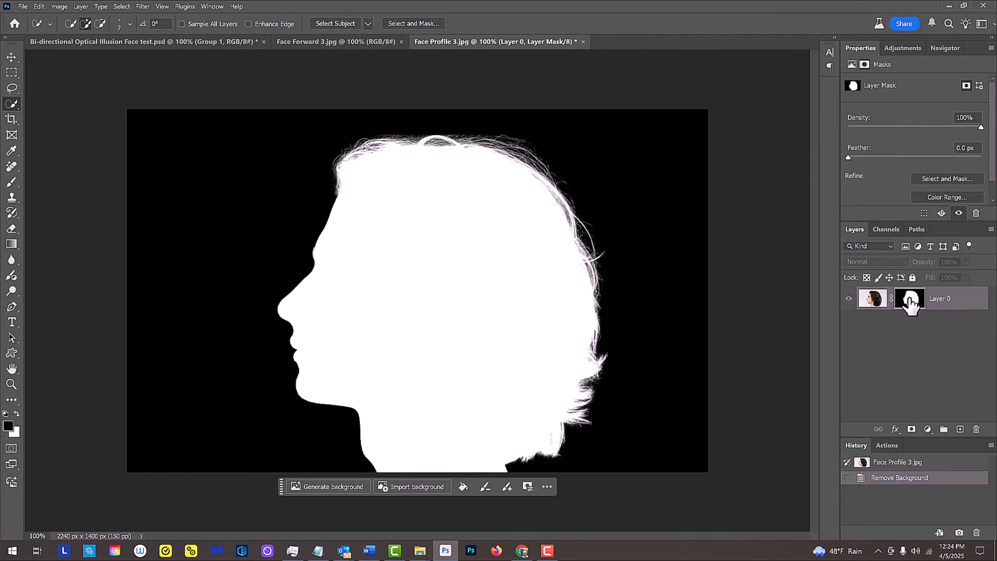
left_click(910, 303, "alt")
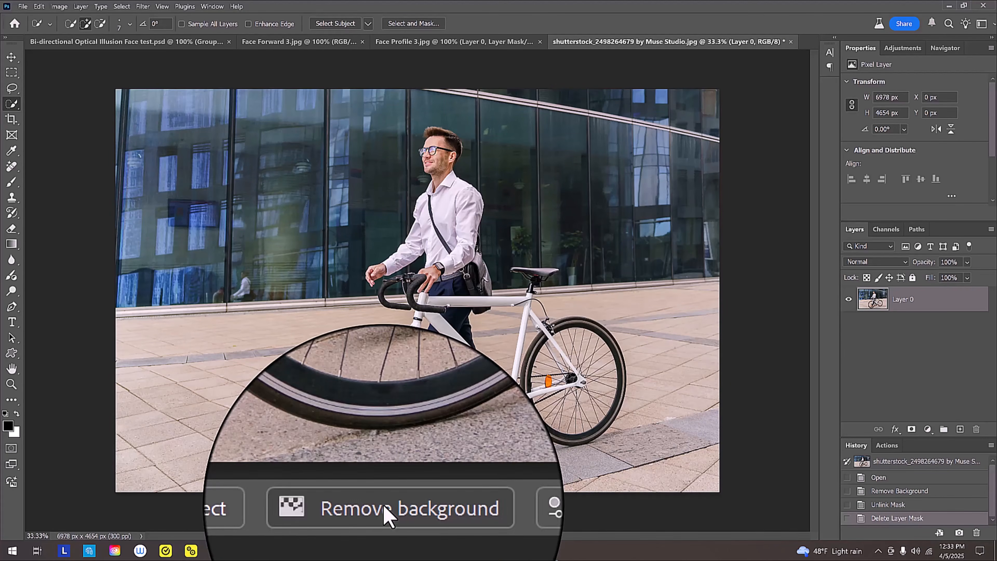
Step: Remove the background from the photo of the man with the bicycle
left_click(389, 506)
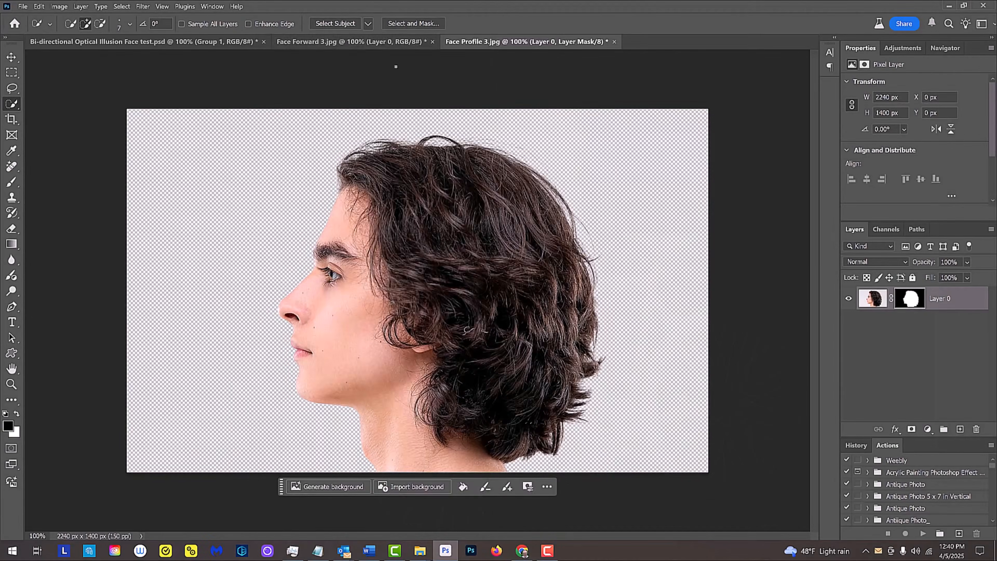
Step: Select the subject in Face Forward 3.jpg and copy it to its own layer
left_click(339, 42)
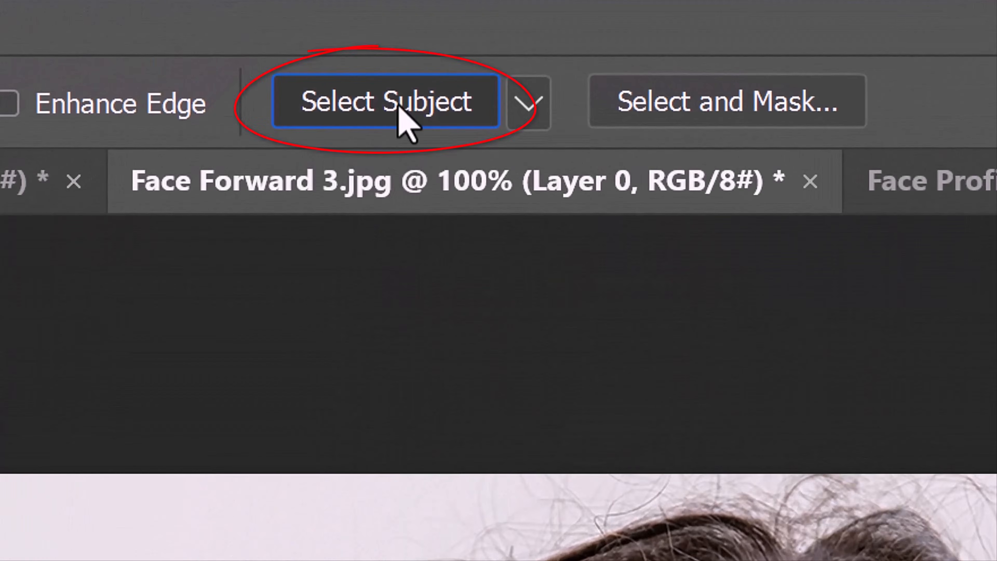
left_click(398, 104)
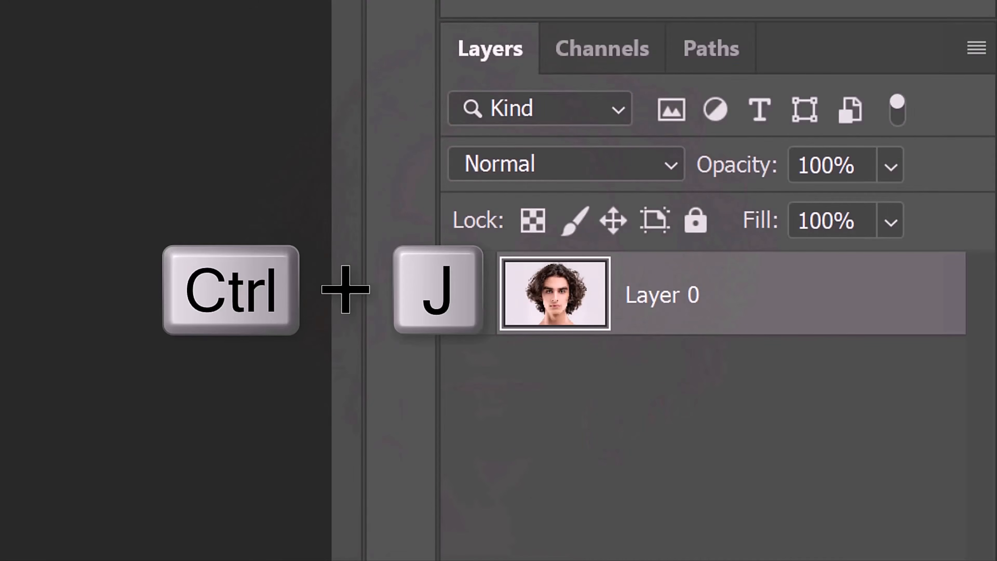
key("ctrl+j")
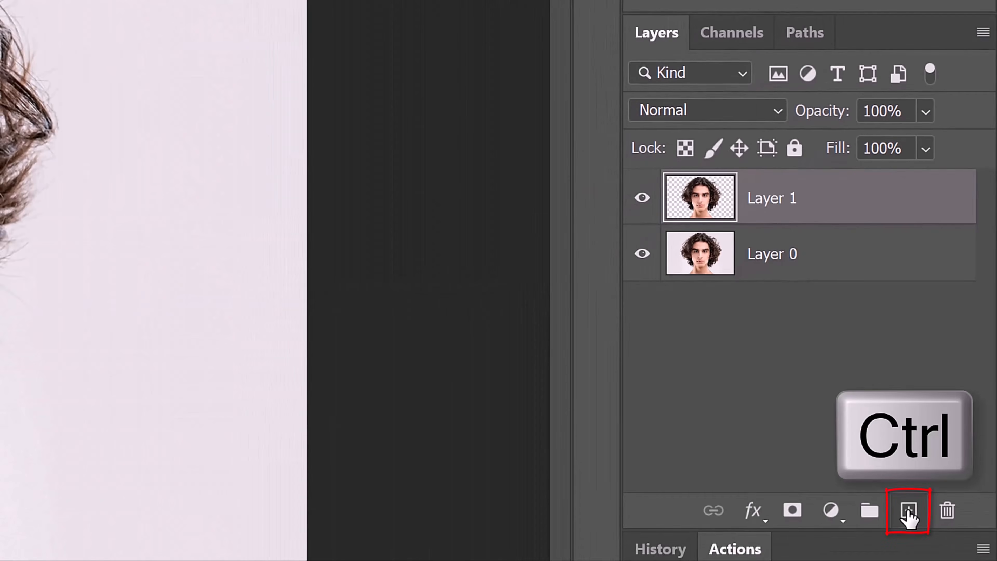
Step: Add a new layer below the frontal face cutout, fill it with white, and make the cutout layer active again
left_click(908, 513, "ctrl")
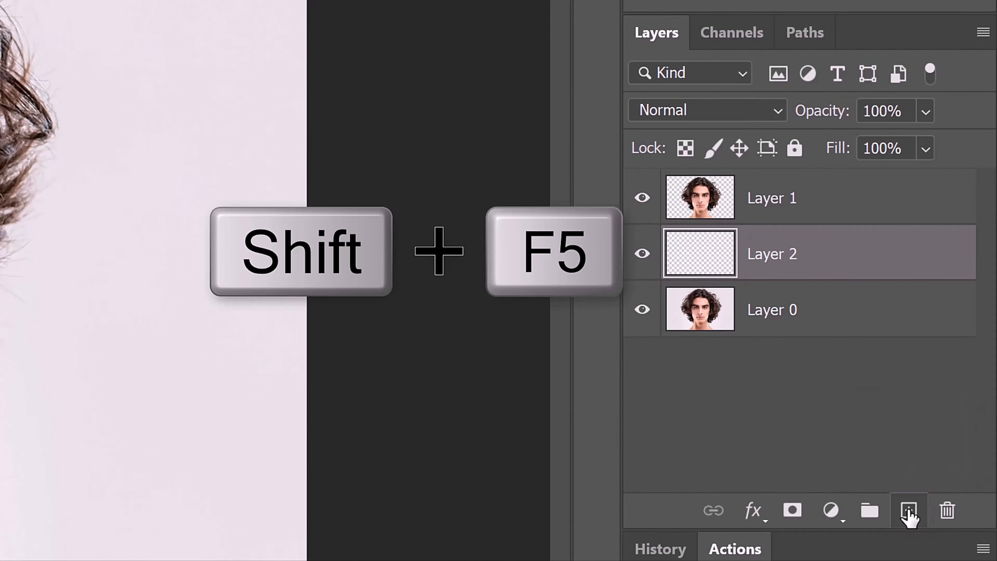
key("shift+F5")
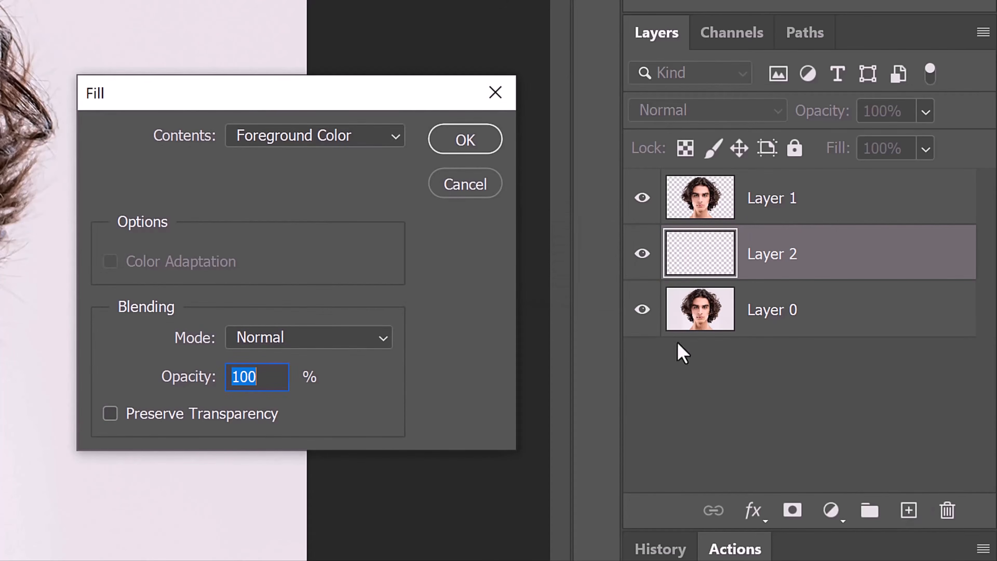
left_click(397, 137)
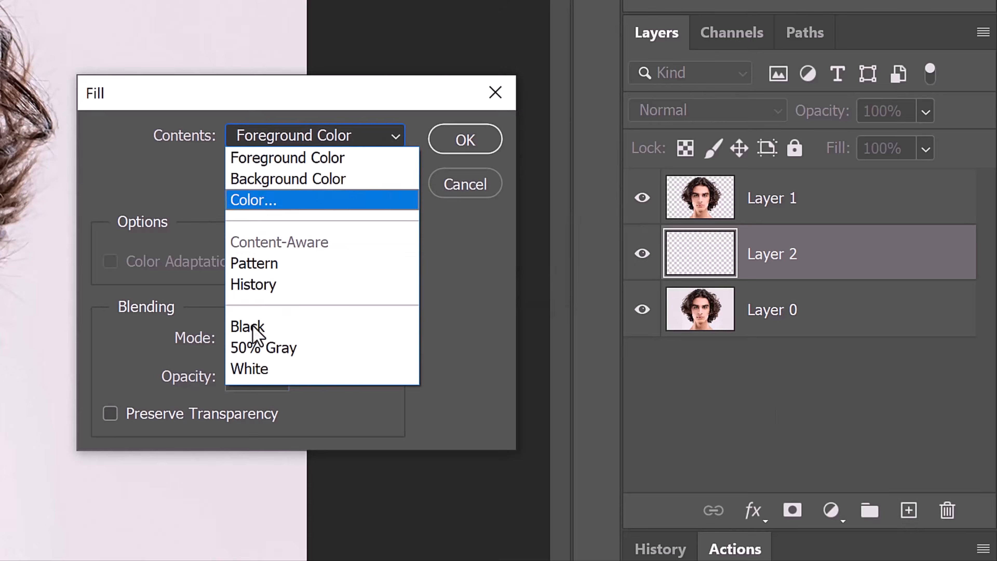
left_click(255, 369)
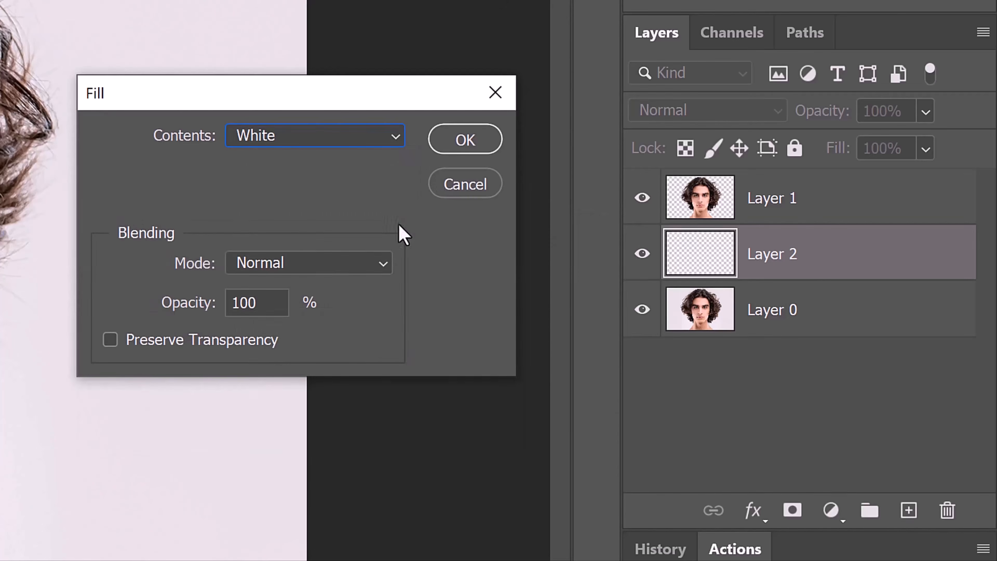
left_click(457, 141)
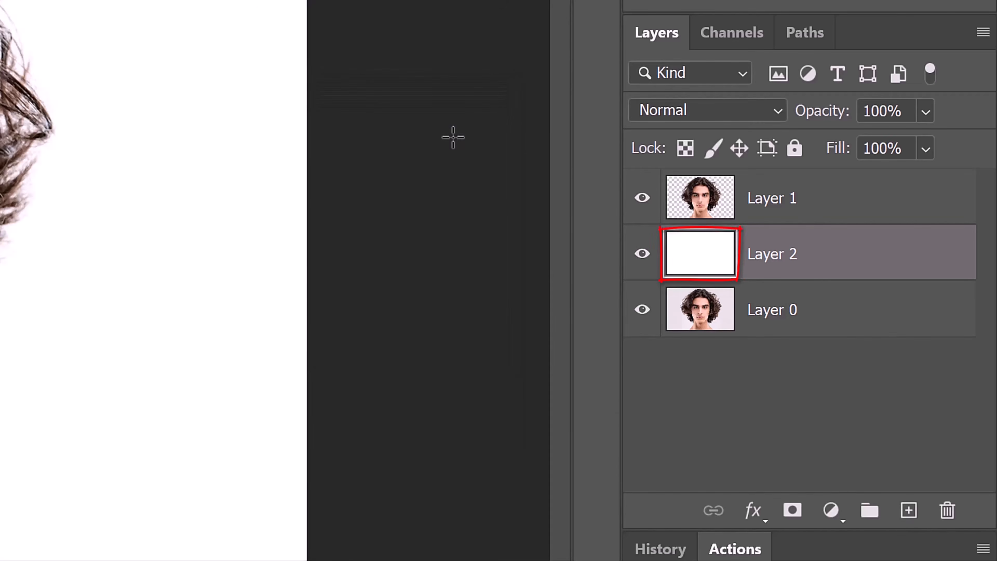
left_click(702, 197)
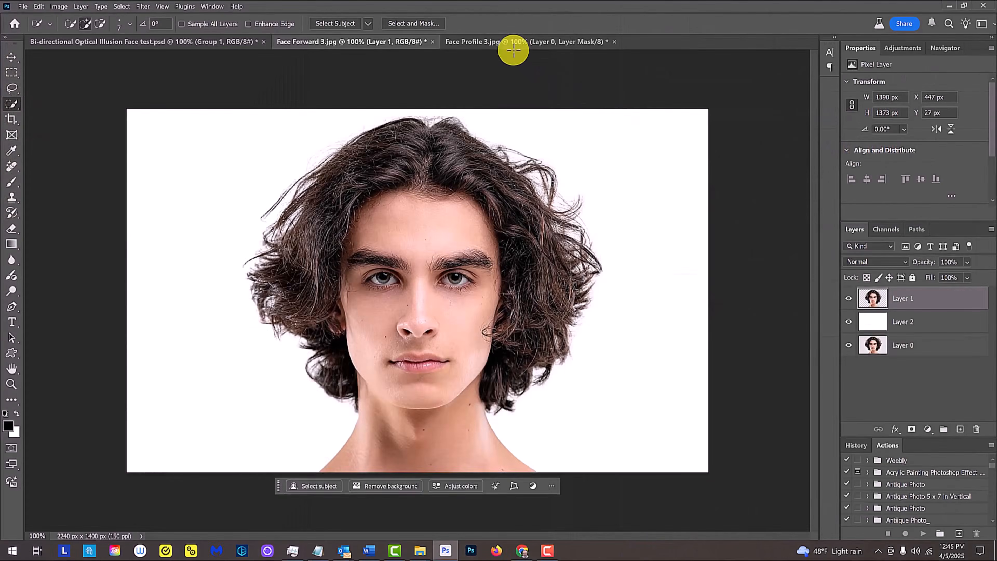
Step: Copy the masked profile from Face Profile 3.jpg into Face Forward 3.jpg with the Move tool, centred on the canvas
left_click(505, 41)
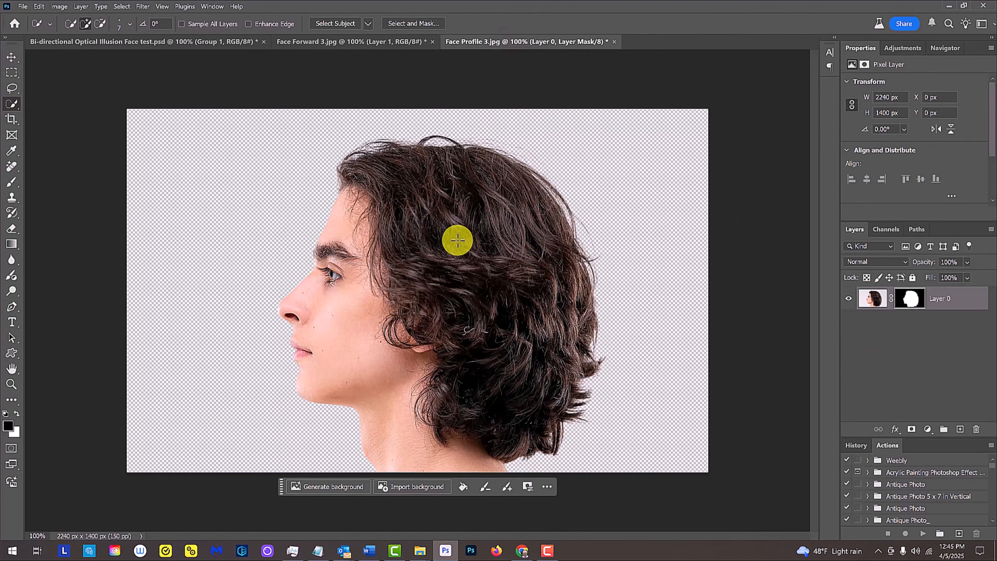
key("v")
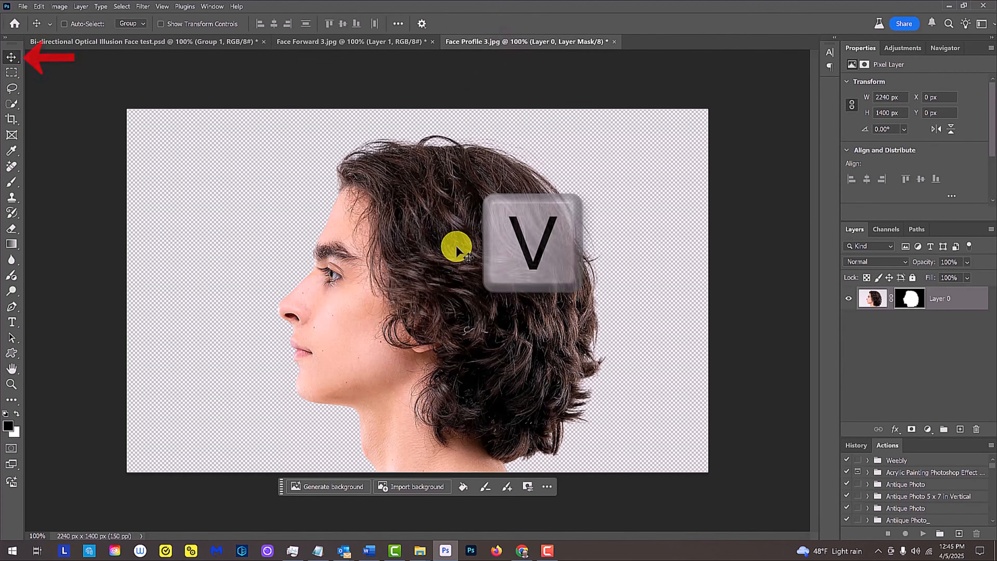
left_click_drag(456, 245, 380, 40)
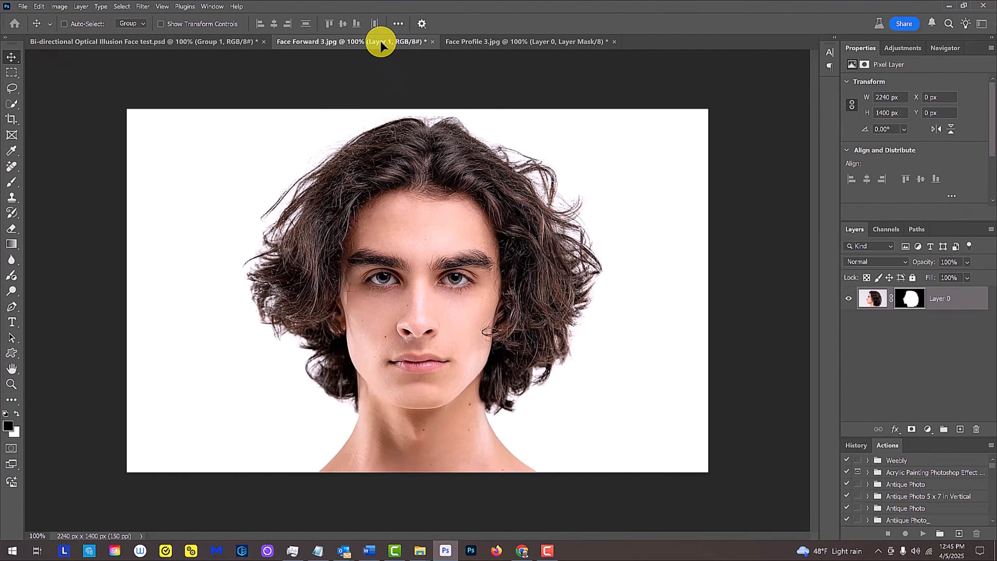
left_click_drag(380, 41, 435, 342)
key("shift")
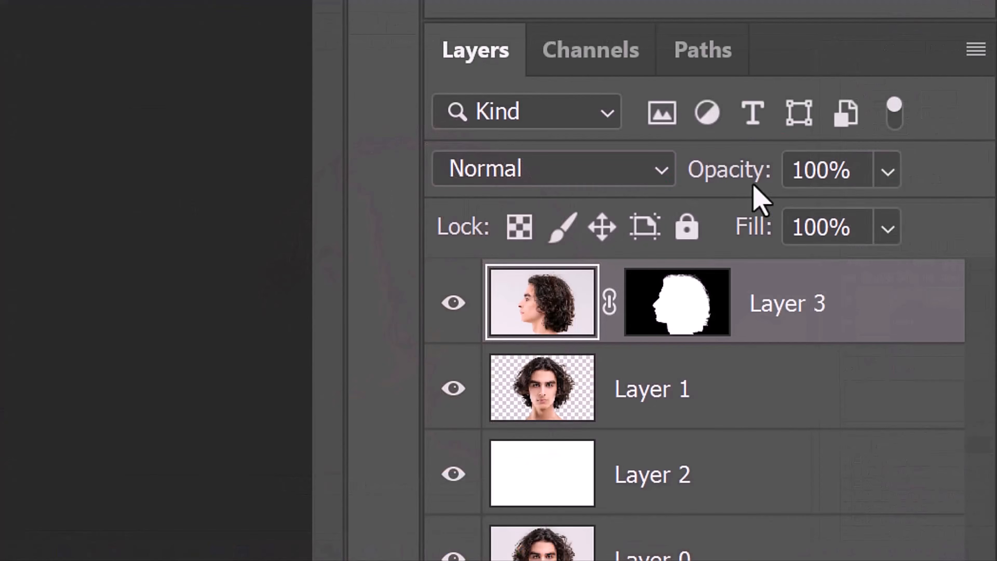
Step: Set the profile layer's opacity to 50% and use Free Transform to shift it right and enlarge it slightly, aligning its features with the frontal face
left_click(967, 263)
left_click_drag(968, 220, 884, 227)
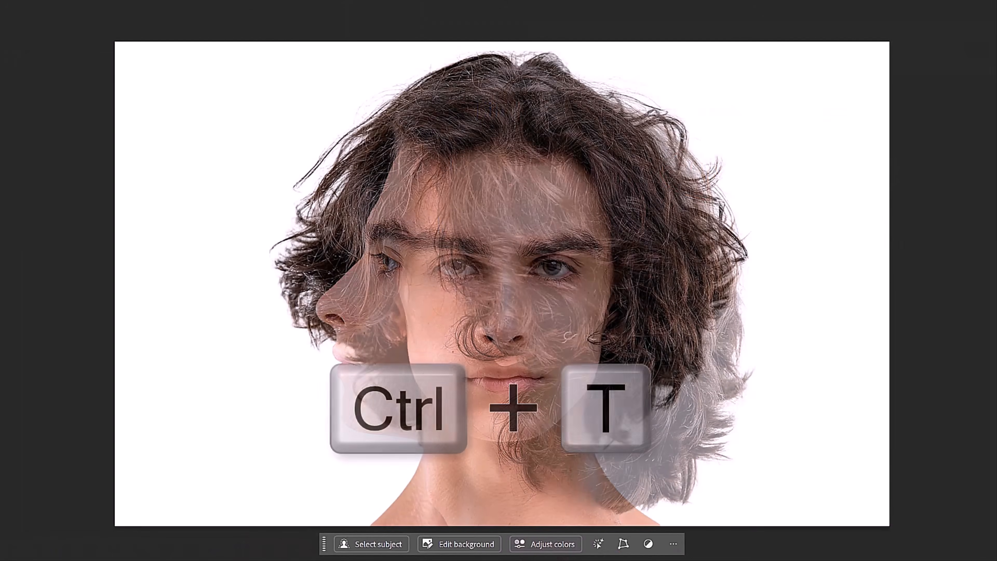
key("ctrl+t")
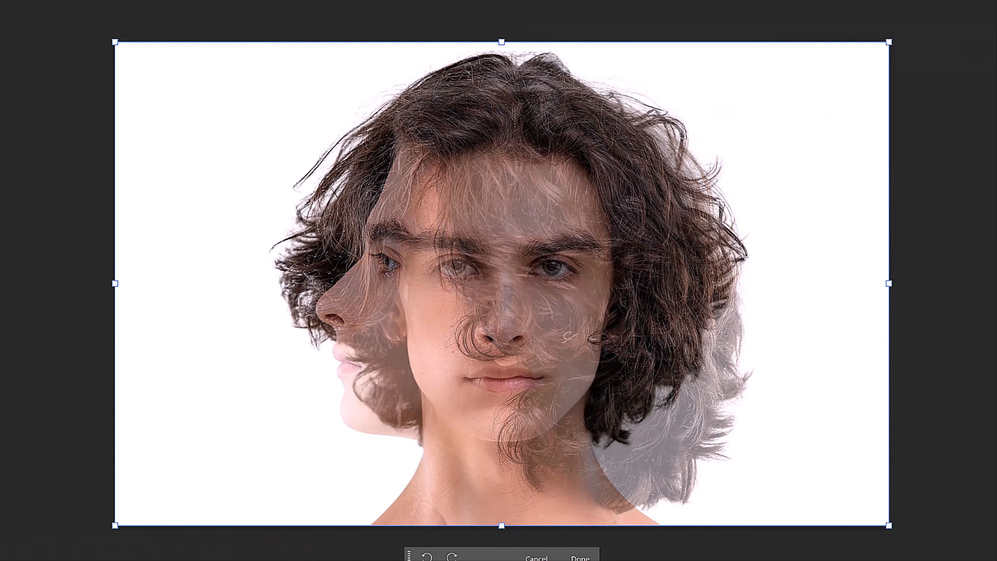
left_click_drag(481, 306, 643, 326)
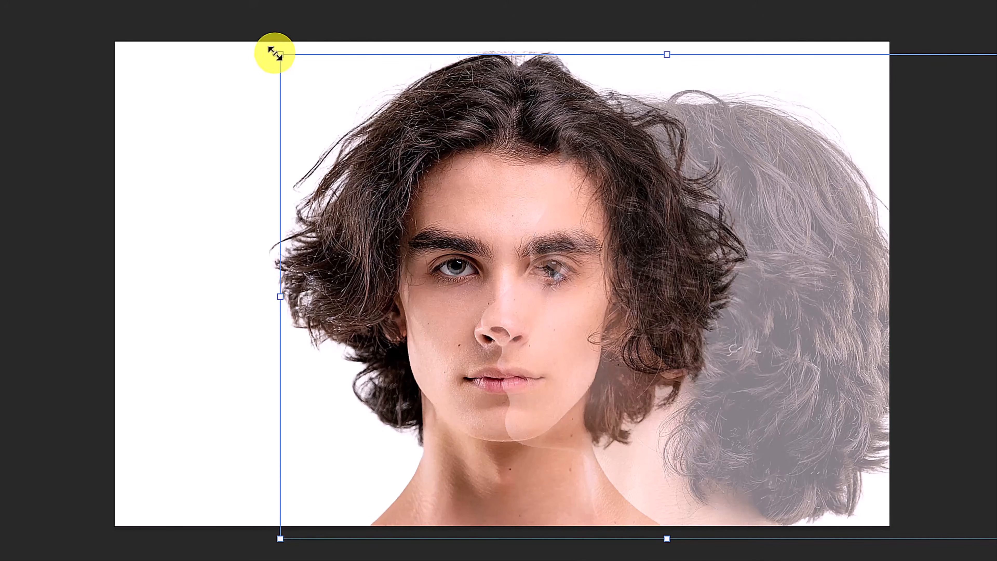
mouse_move(276, 54)
left_mouse_down()
mouse_move(291, 60)
mouse_move(275, 54)
left_mouse_up()
key("ctrl+z")
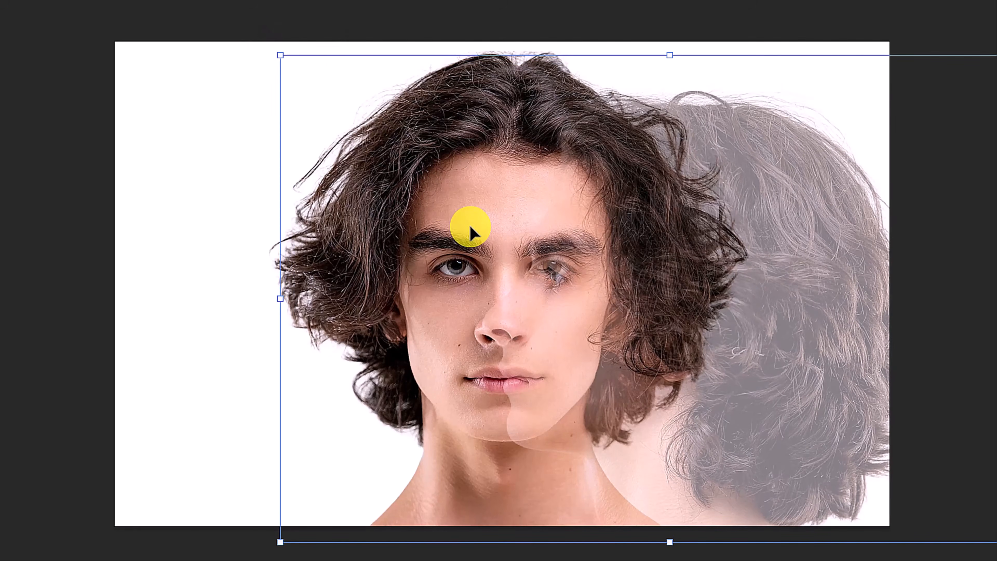
key("Return")
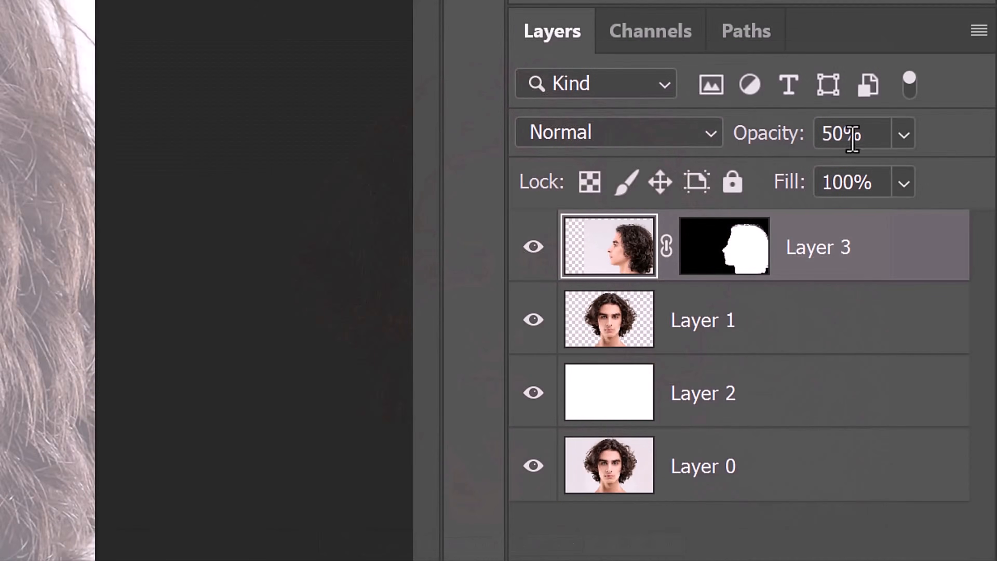
Step: Set the profile layer's opacity to 100% and move its layer mask onto Layer 1, the frontal face cutout
left_click(902, 134)
left_click_drag(893, 176, 988, 174)
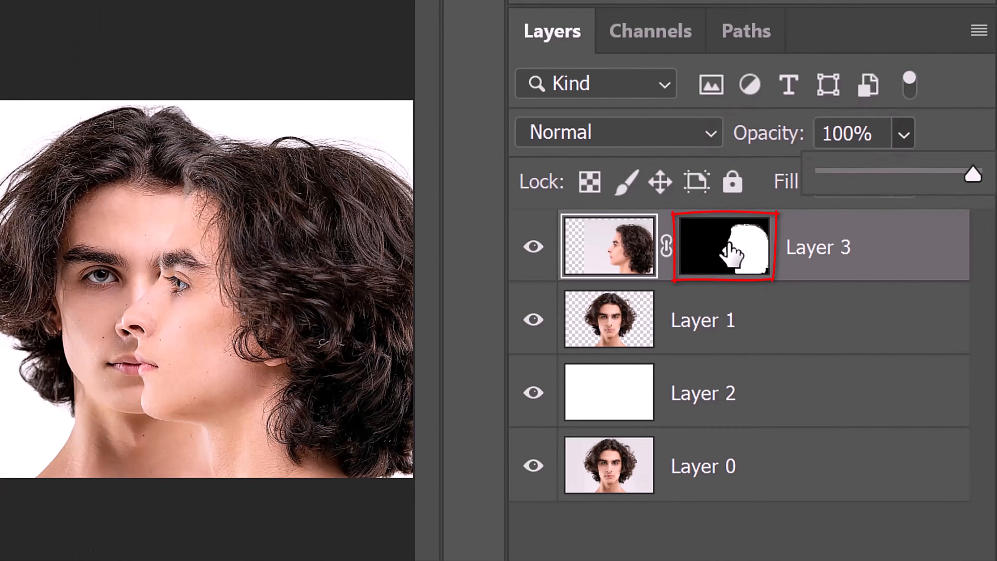
left_click(730, 253)
left_click_drag(731, 254, 738, 350)
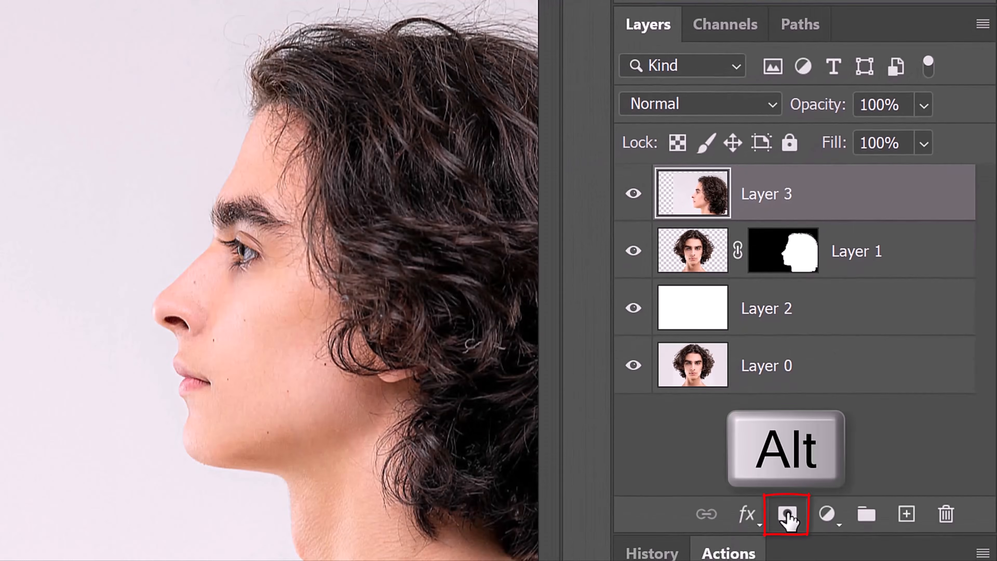
Step: Add a black layer mask to Layer 3 and load Layer 1's mask as a selection
left_click(788, 518, "alt")
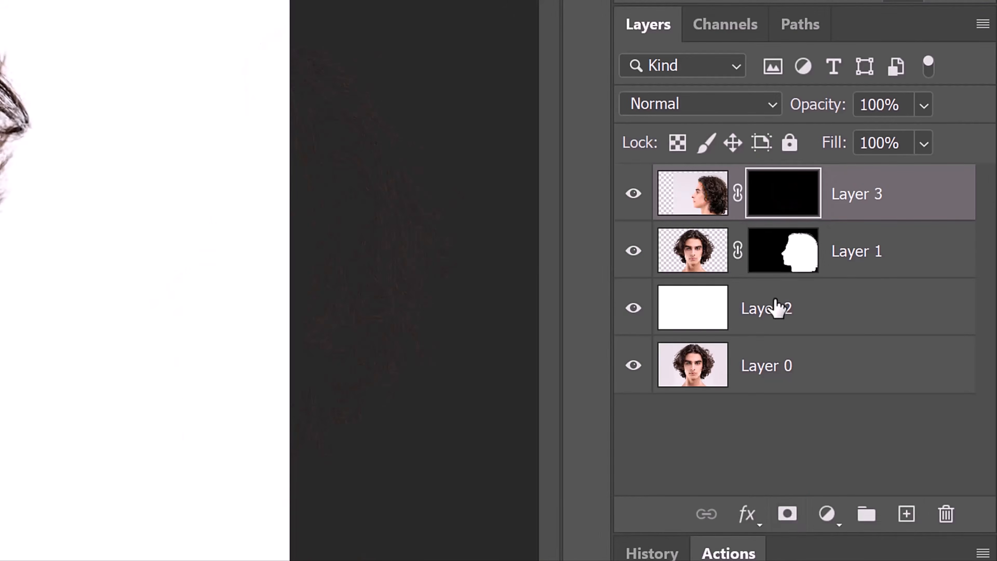
left_click(783, 254, "ctrl")
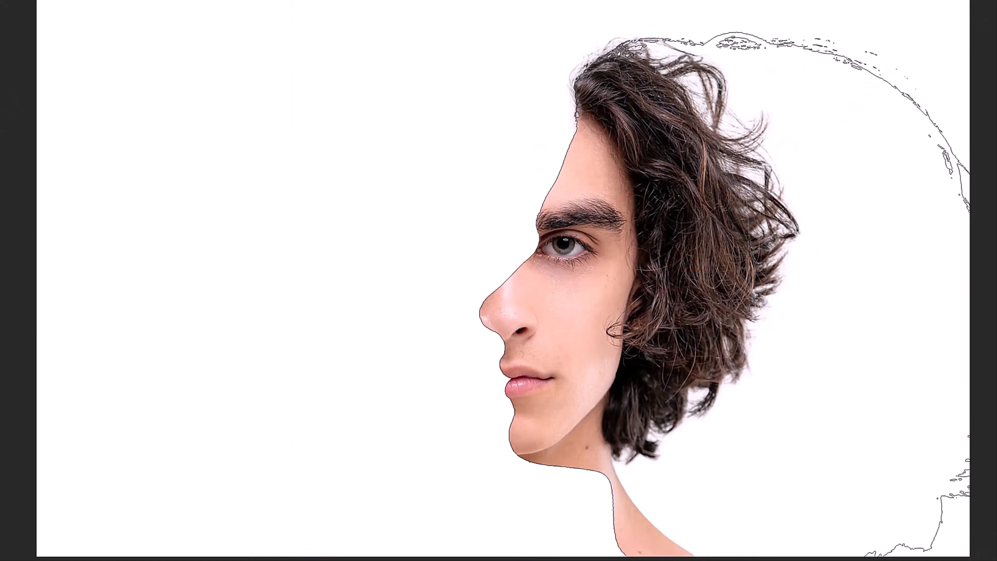
Step: Hide the selection edges, paint white with the Brush over the nose on Layer 3's mask, and stamp the visible layers into a new layer
key("ctrl+h")
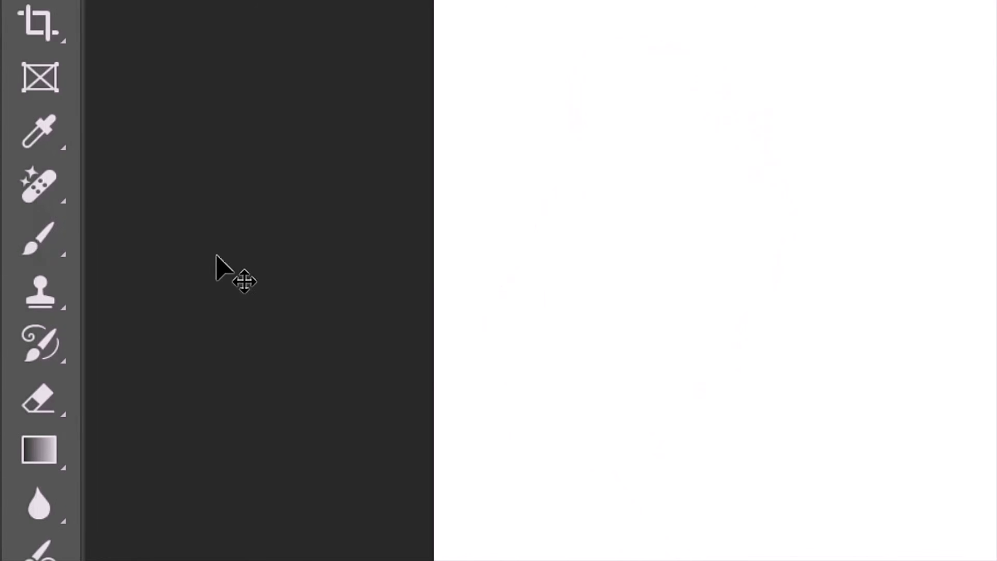
right_click(44, 238)
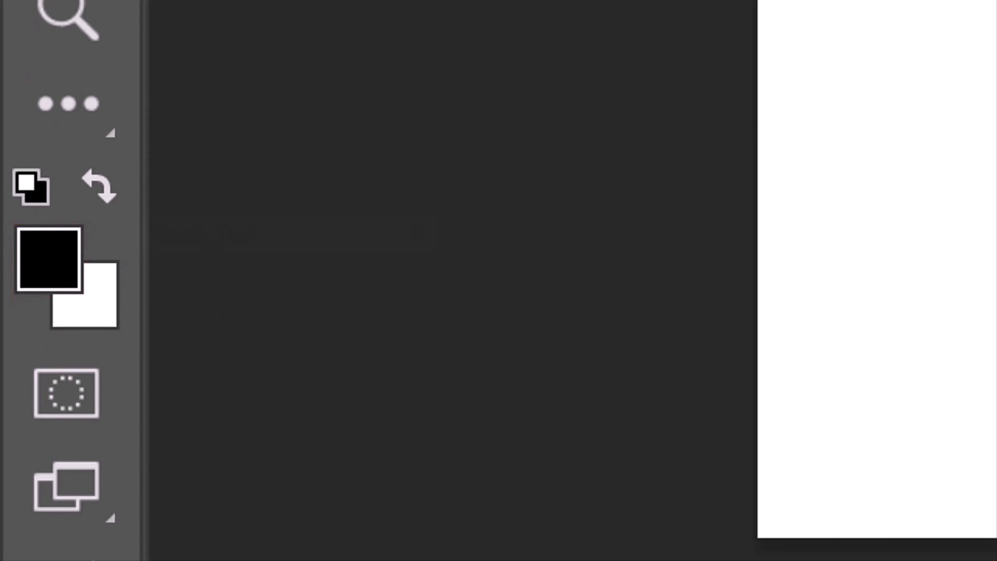
key("d")
key("x")
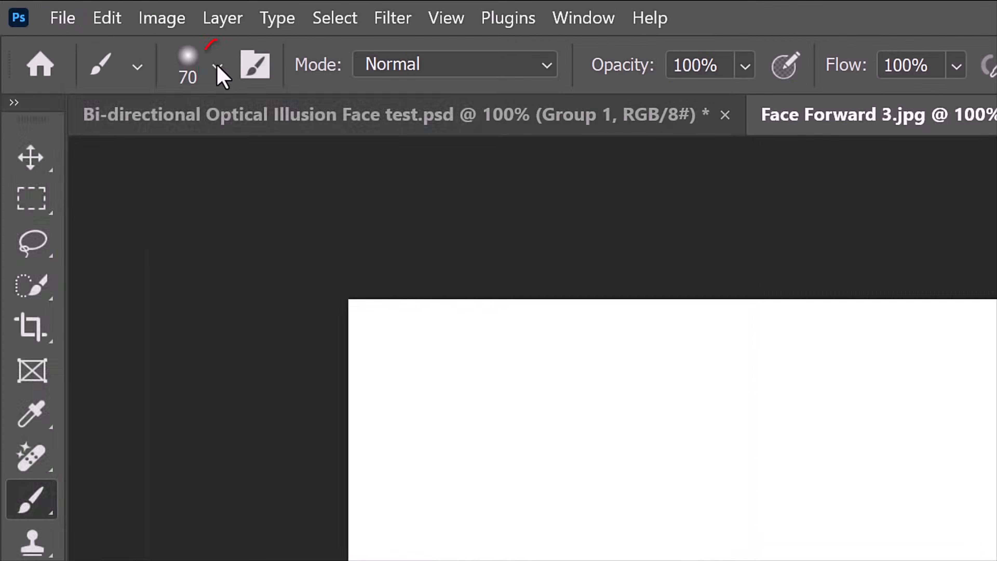
left_click(216, 193)
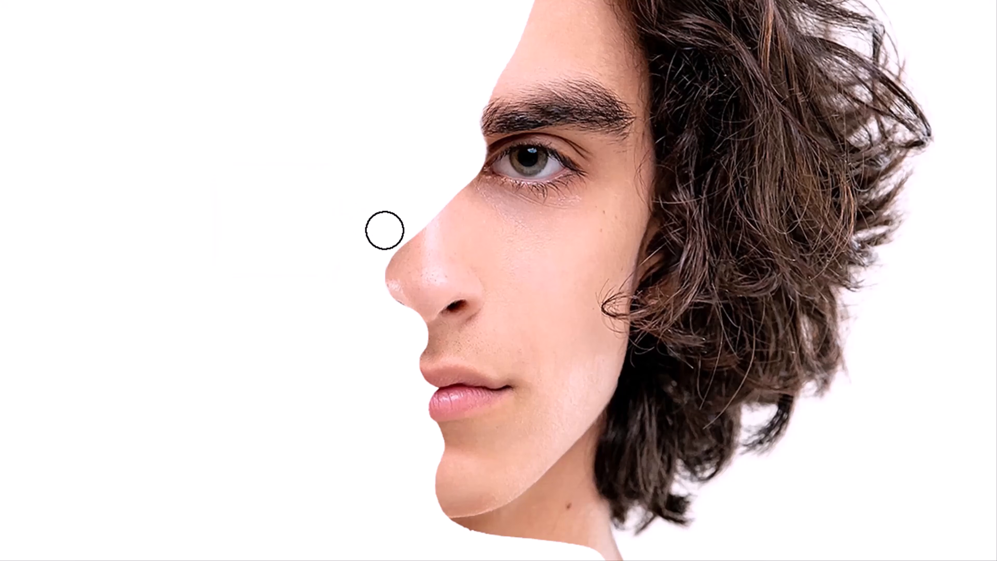
left_click_drag(419, 299, 477, 300)
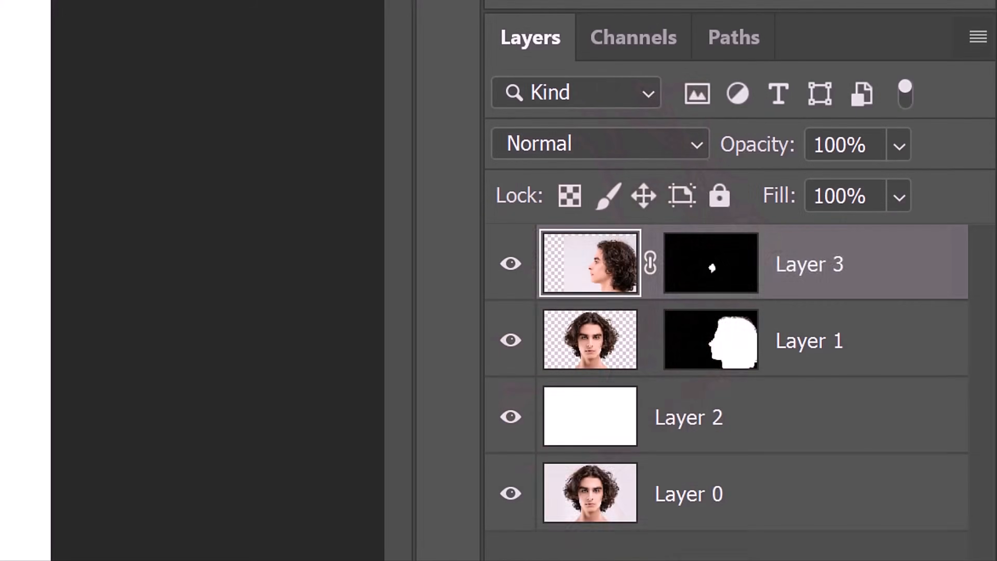
key("ctrl+alt+shift+e")
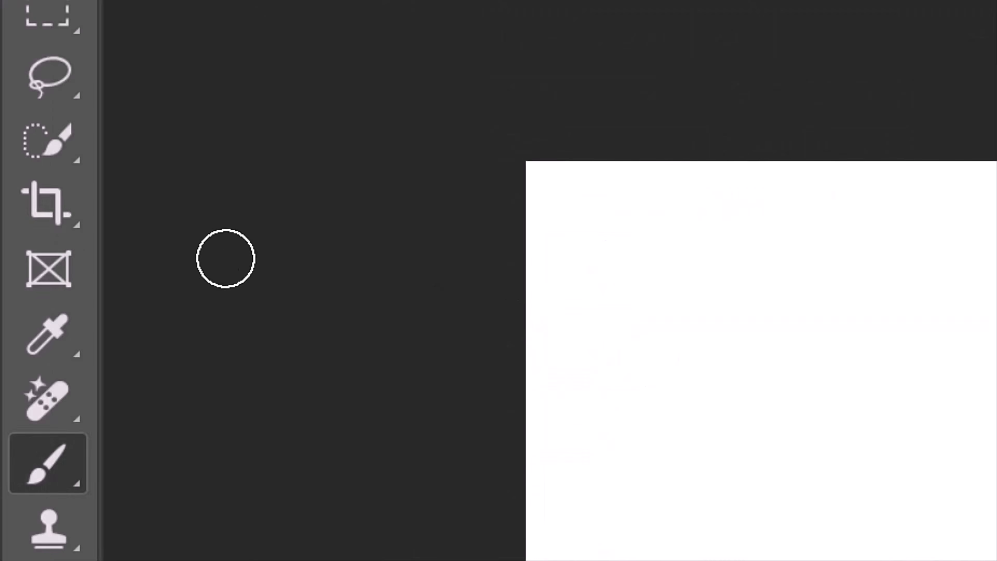
Step: Crop the image closely around the head with the Crop tool, using W x H x Resolution with cleared dimensions and trimming the sides and upper edge
left_click(47, 214)
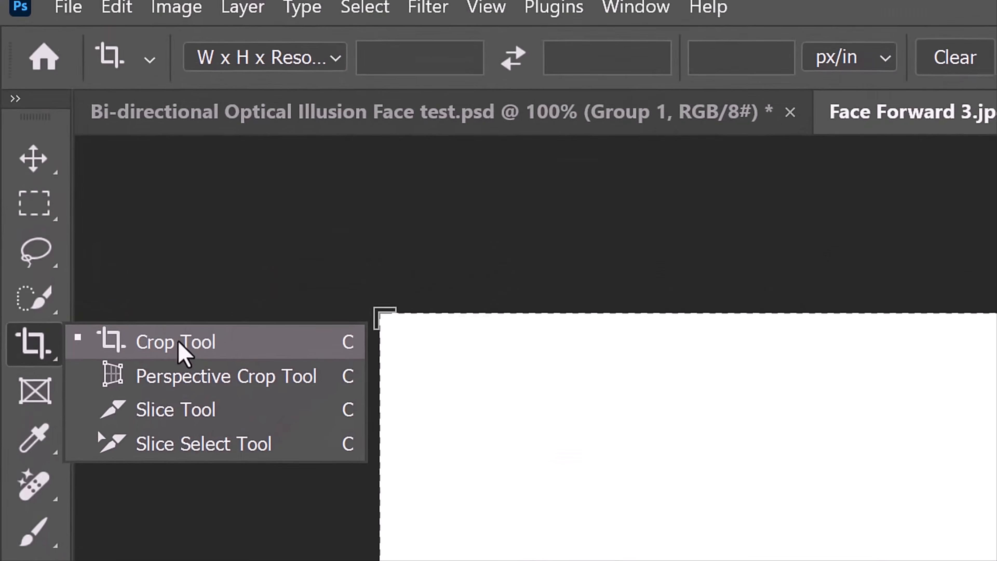
left_click(248, 204)
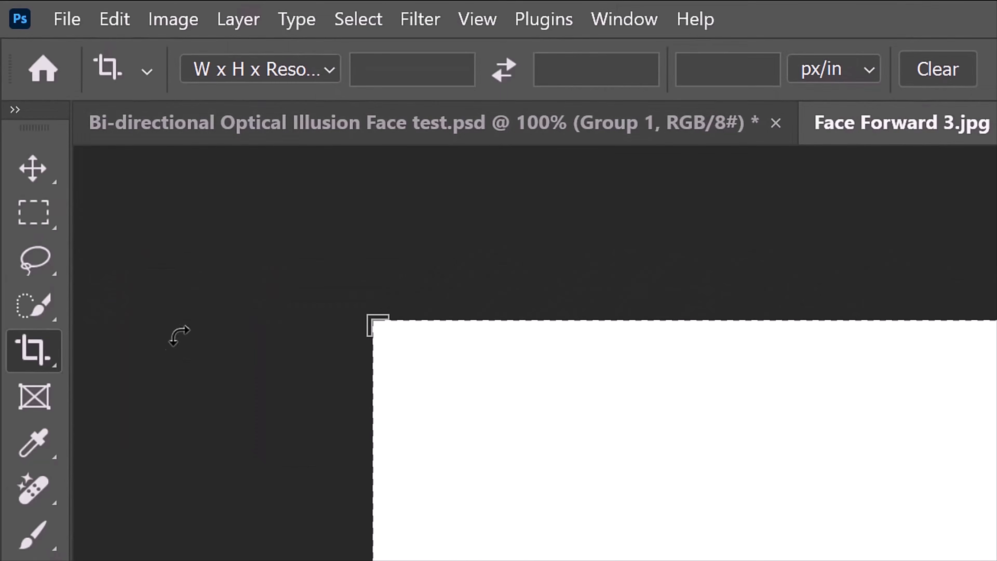
left_click(329, 71)
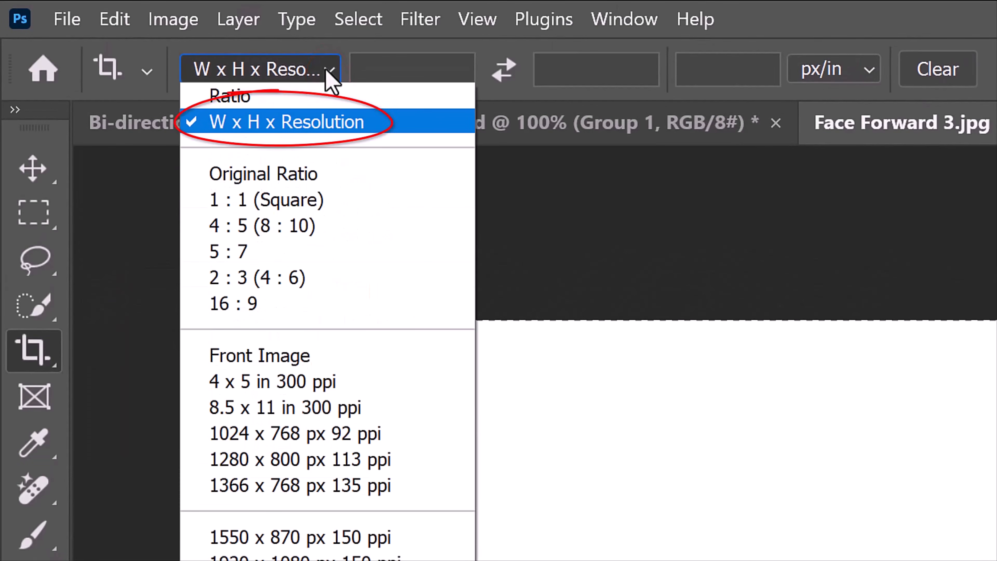
left_click(327, 70)
left_click(939, 74)
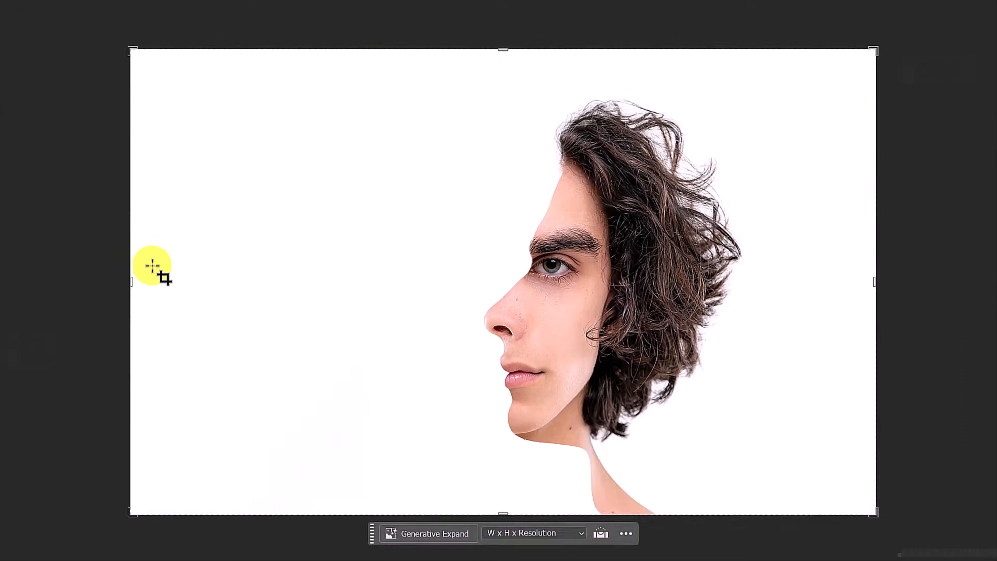
left_click_drag(130, 283, 267, 290)
left_click_drag(736, 281, 692, 279)
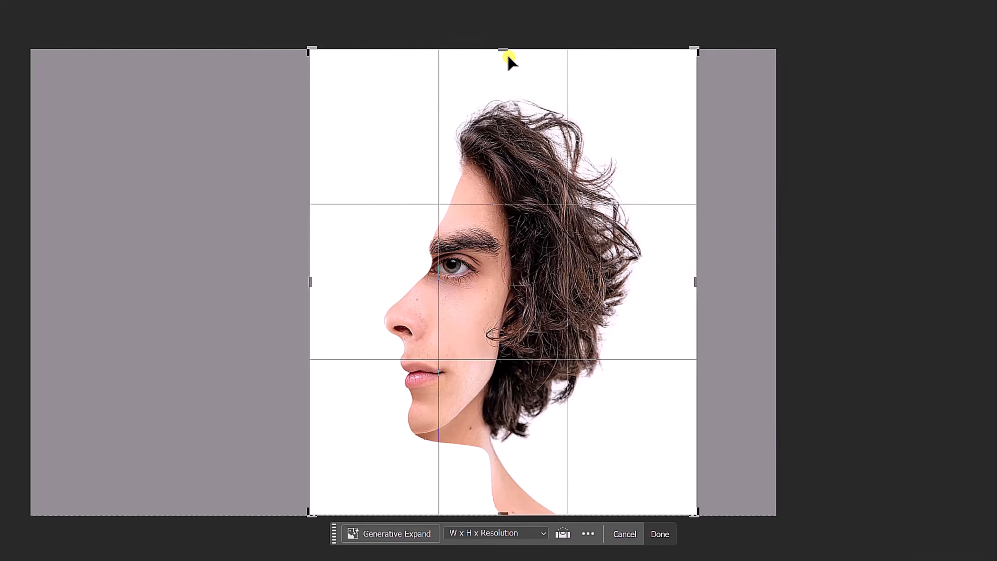
left_click_drag(504, 49, 499, 64)
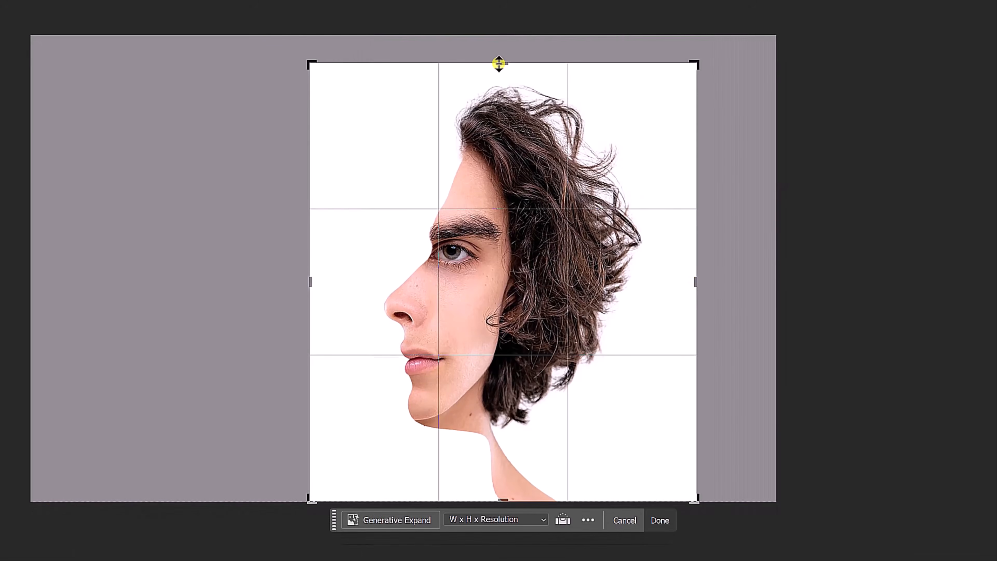
key("Return")
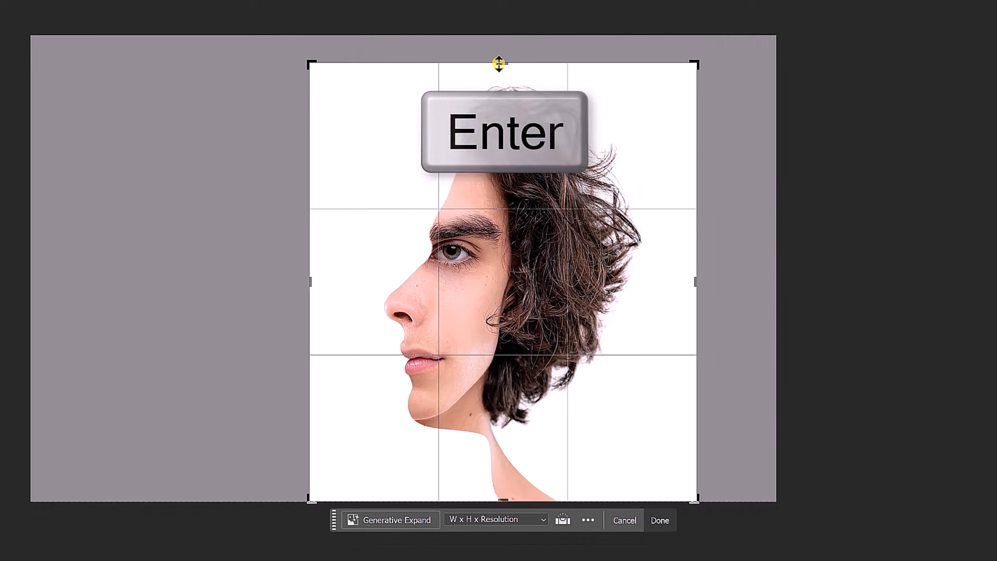